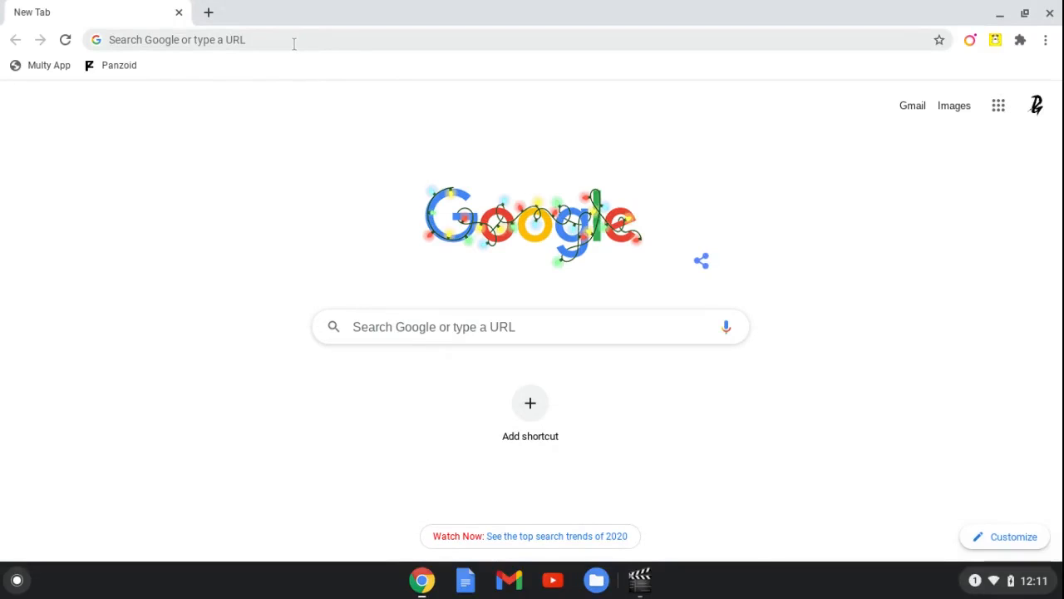
Go to the website panzoid.com
click(292, 44)
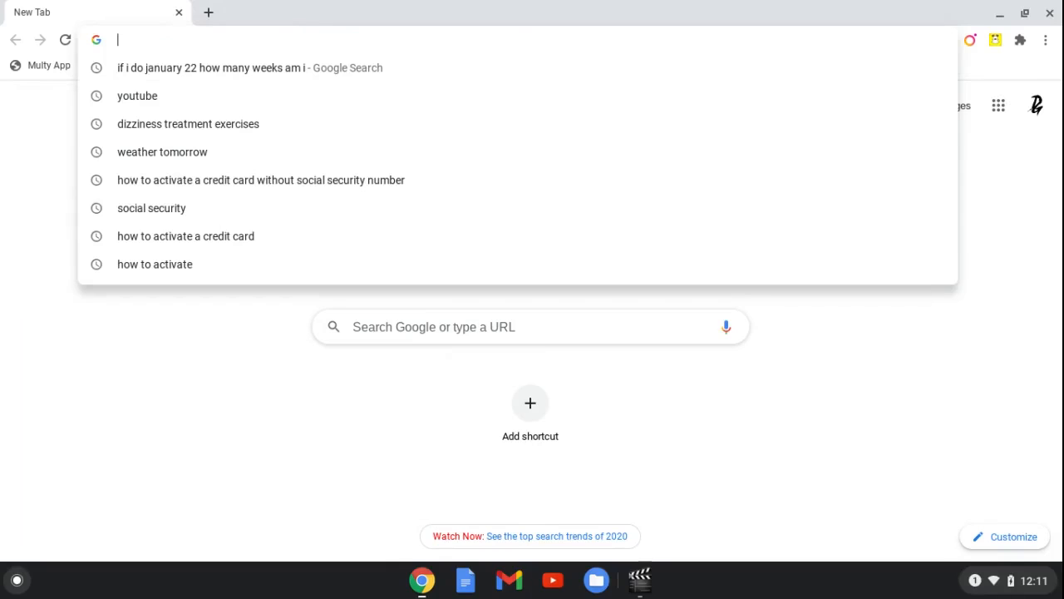
text(panzoid.com)
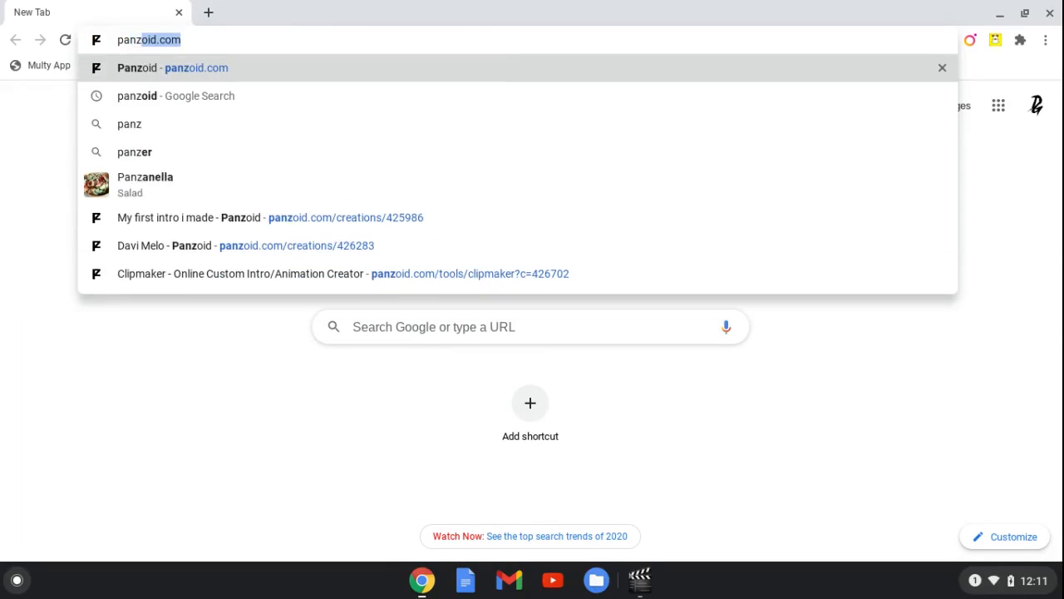
key(Return)
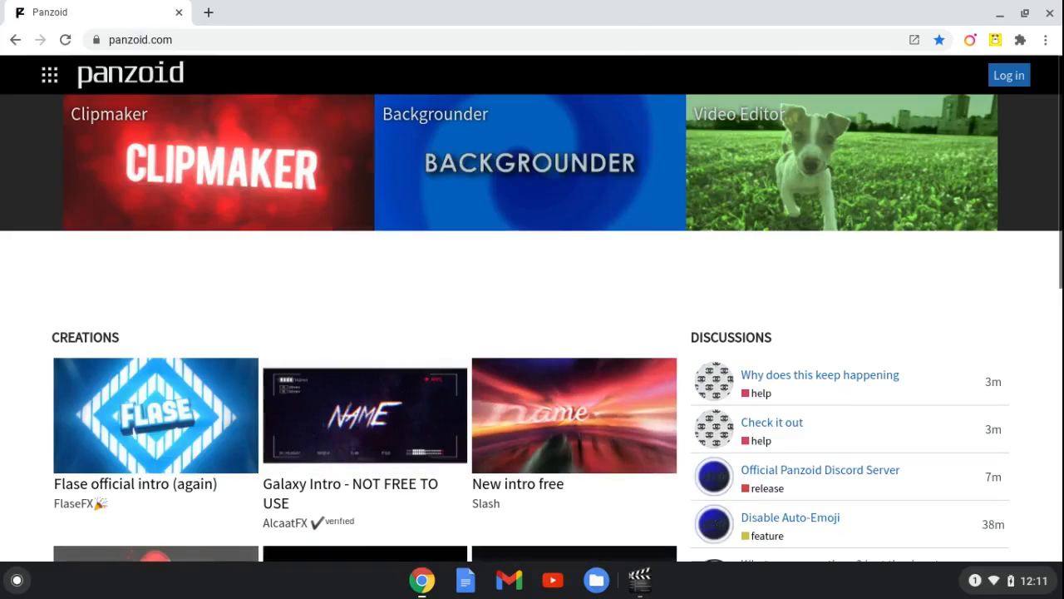
Open the creation "Flase official intro (again)" in Clipmaker for editing
scroll(532, 328, down, 1)
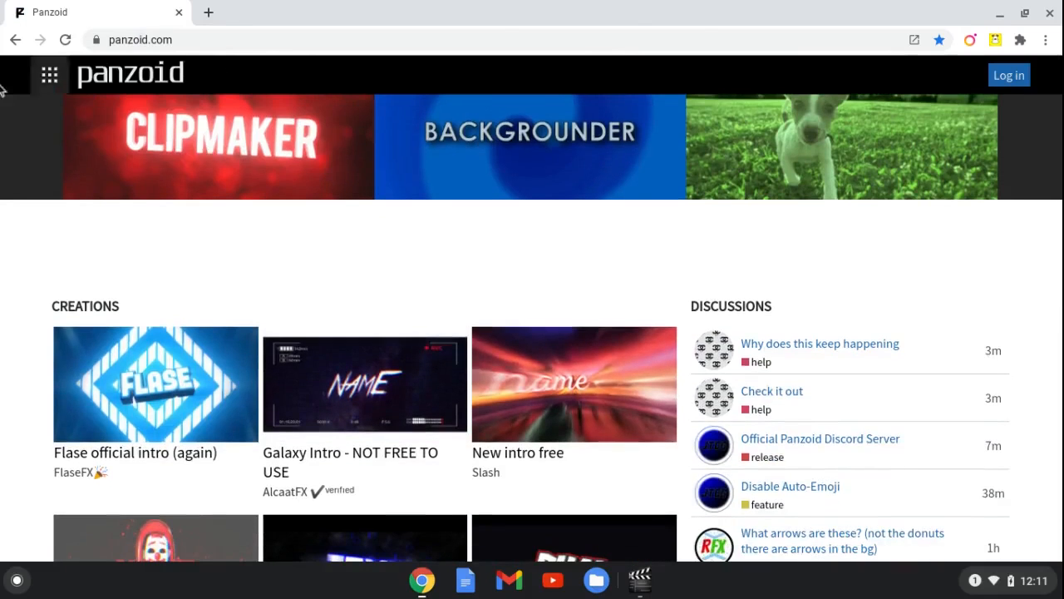
click(152, 382)
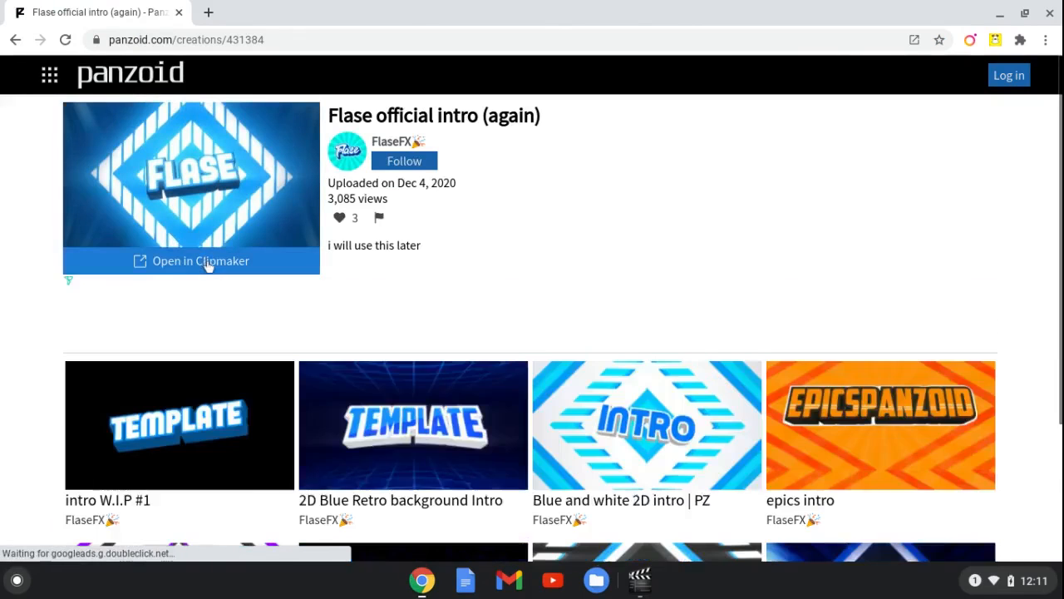
click(208, 266)
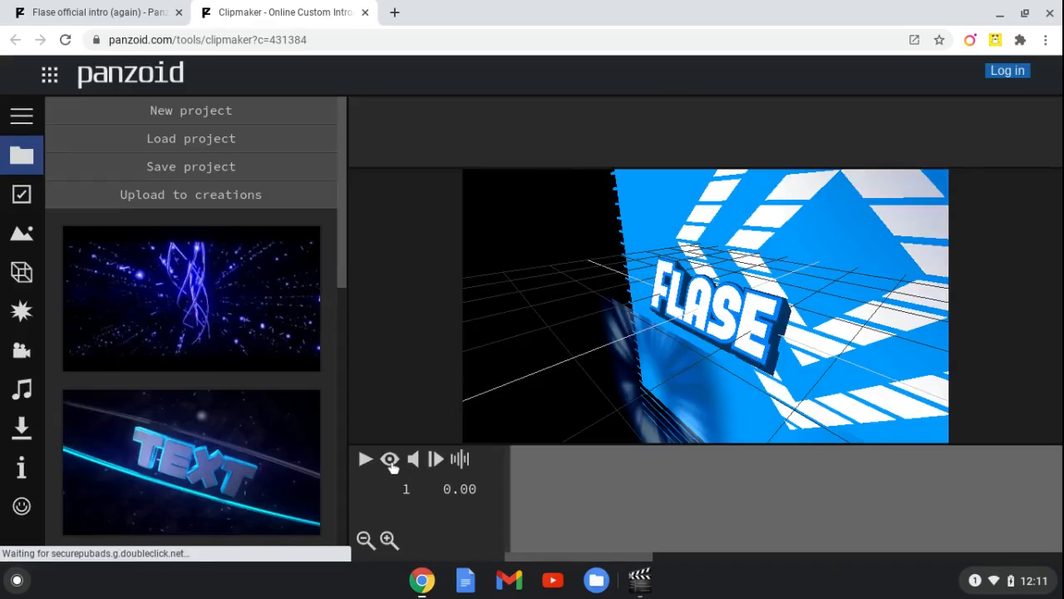
Play the intro template through the camera view with playback, and stop it after watching
click(391, 462)
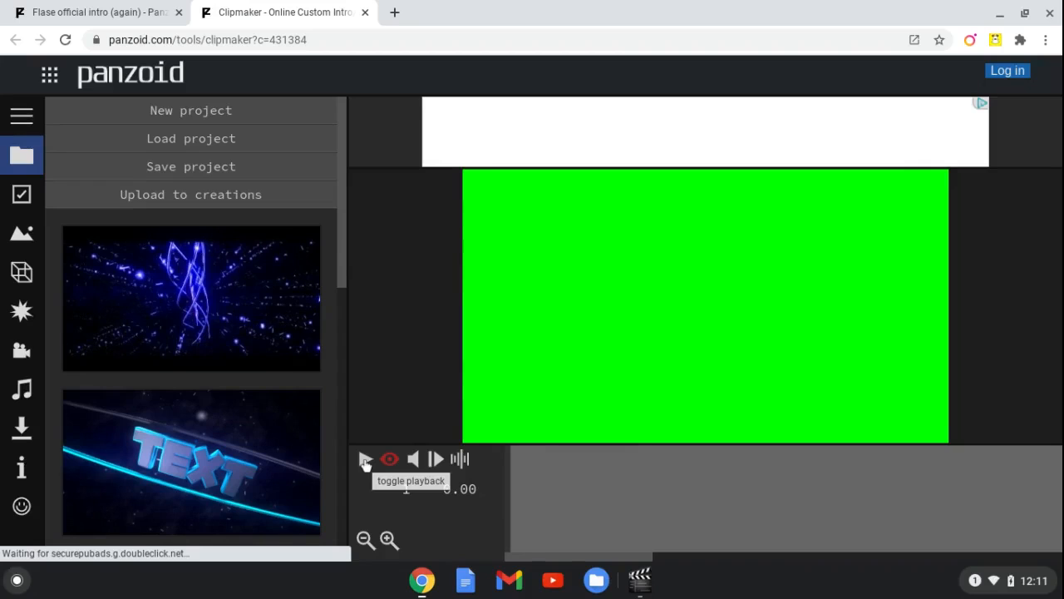
click(366, 462)
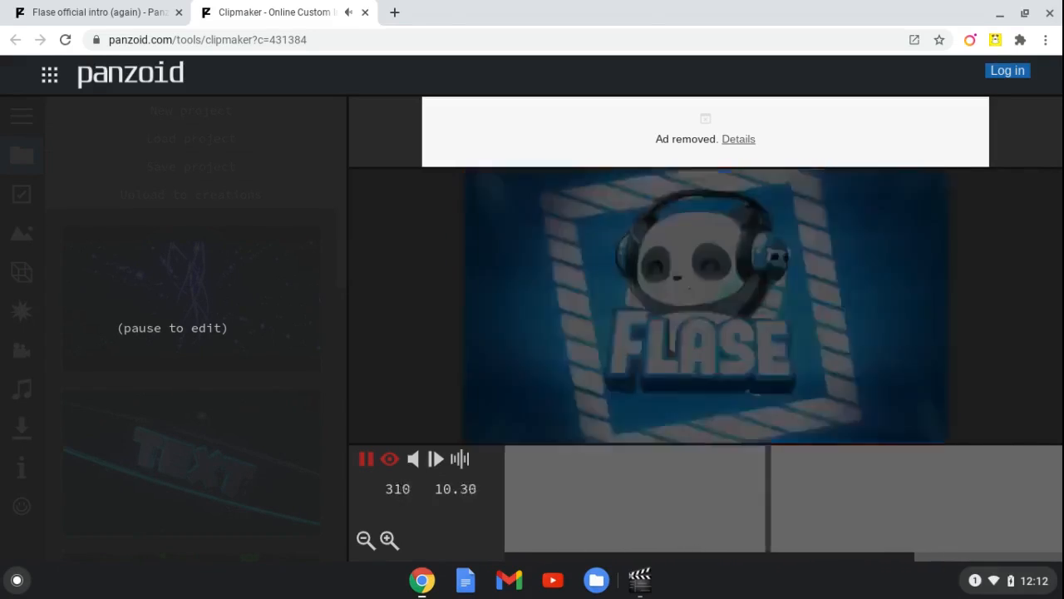
click(366, 459)
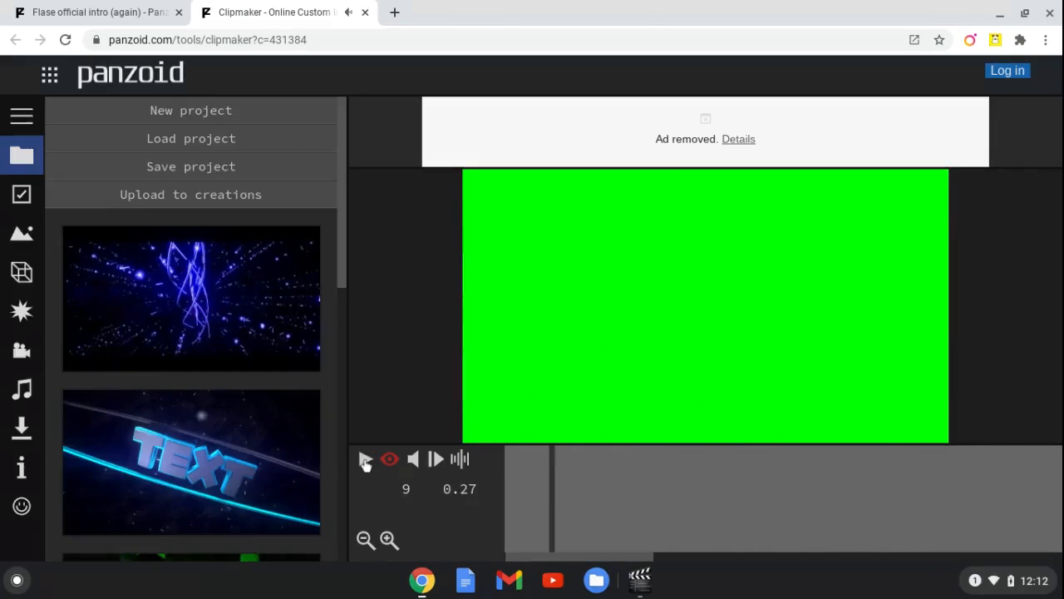
Replace the wording of the first Flase text object in the text group with "dirt3gang"
click(21, 274)
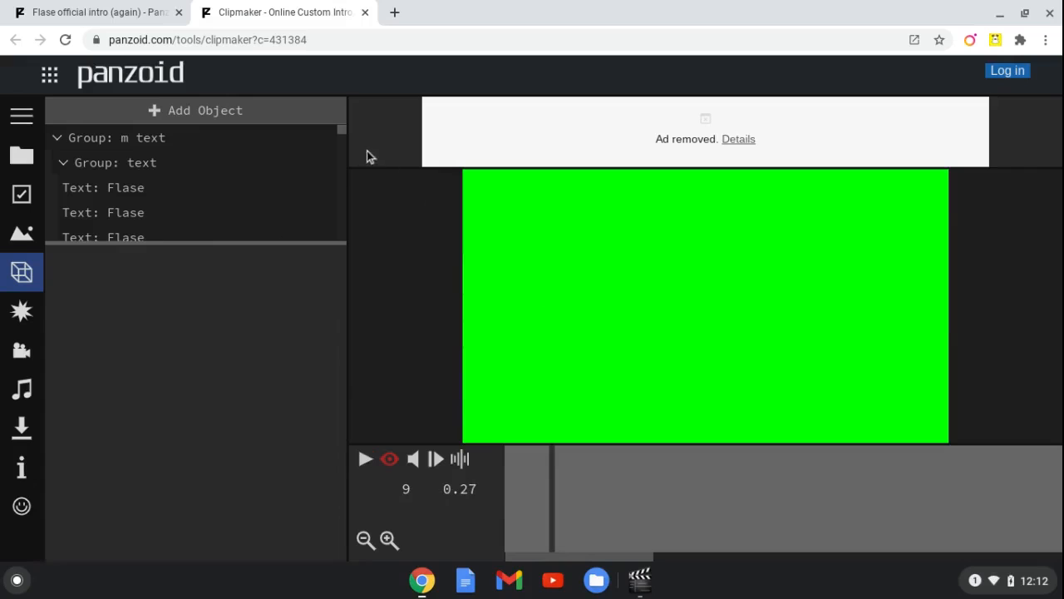
scroll(342, 137, down, 2)
scroll(341, 138, up, 2)
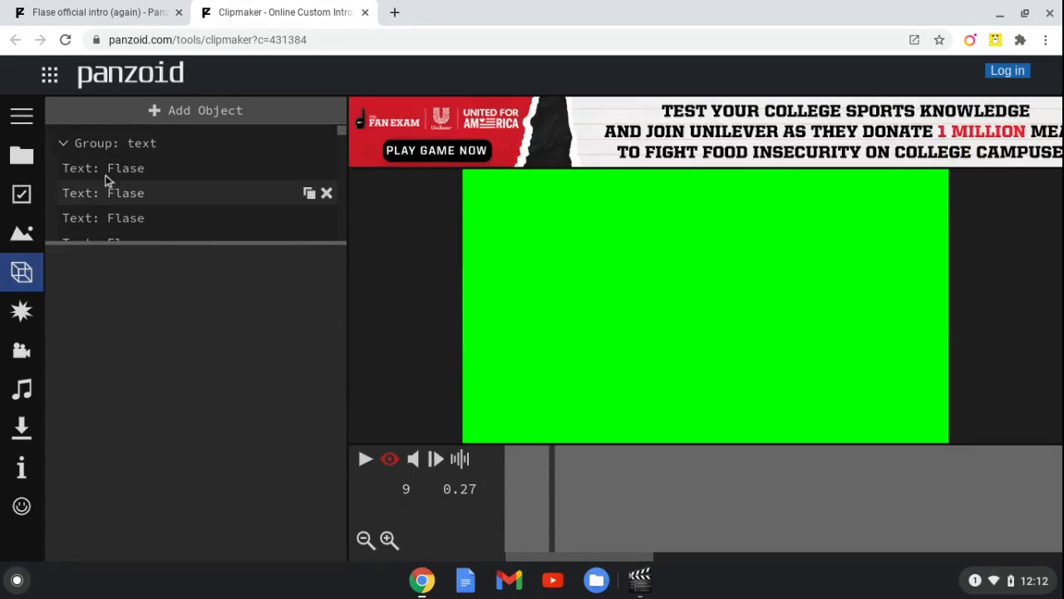
click(144, 170)
click(188, 292)
key(BackSpace)
key(BackSpace)
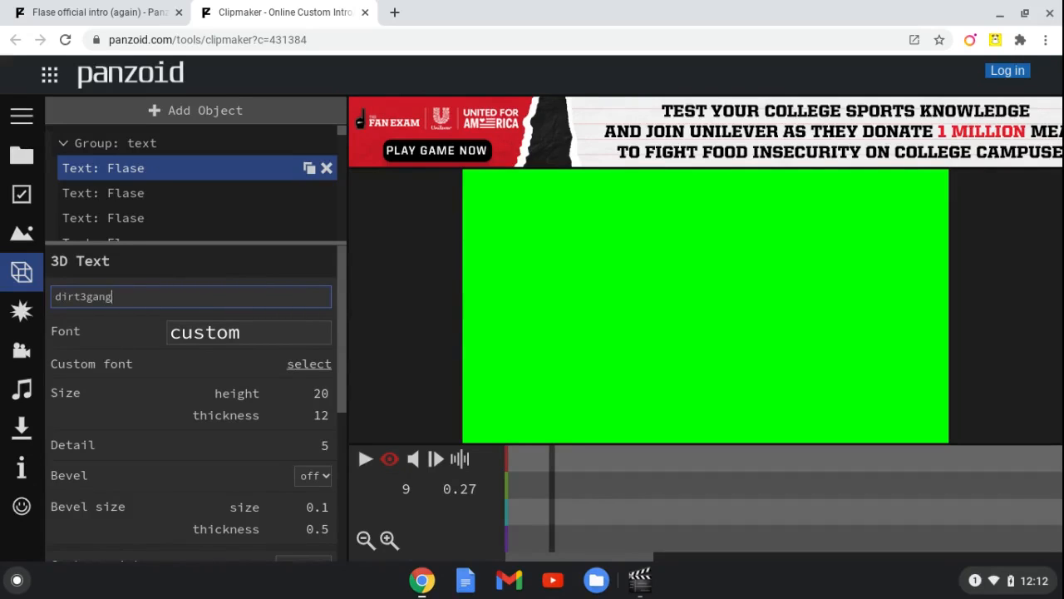
click(257, 336)
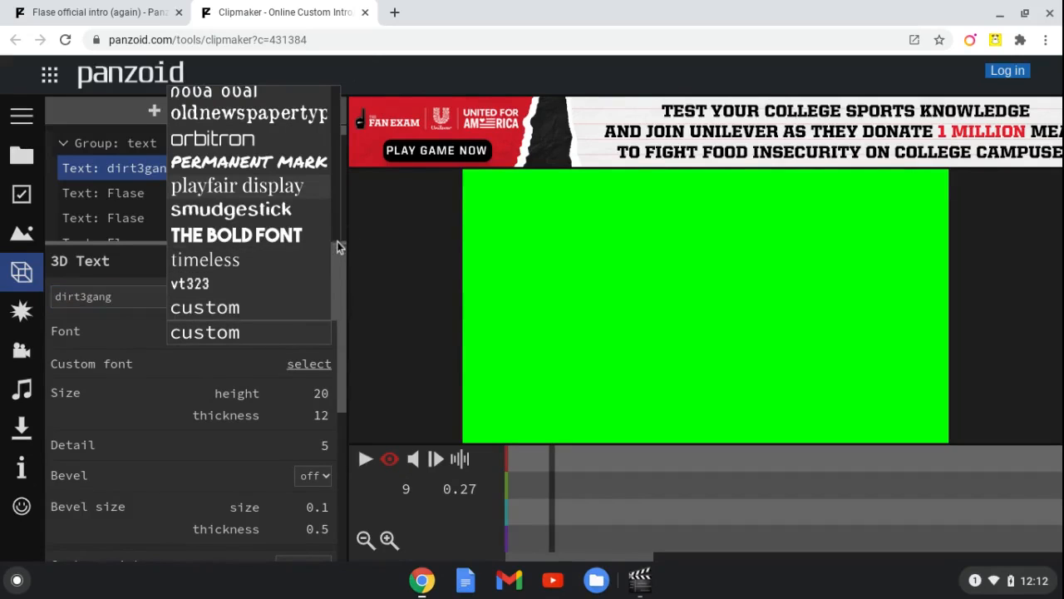
scroll(337, 226, up, 1)
scroll(333, 208, up, 1)
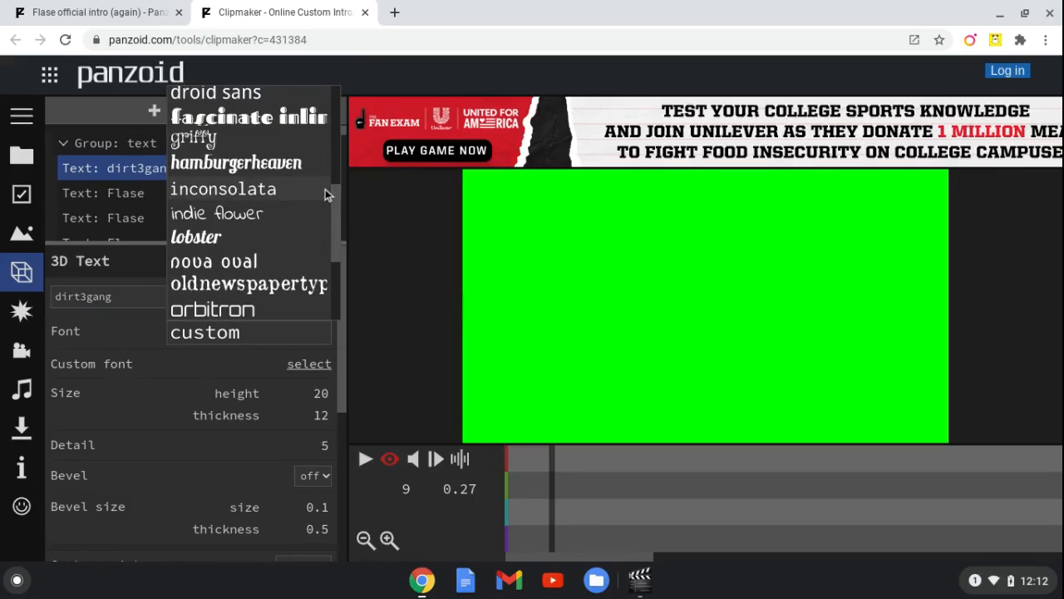
scroll(333, 167, up, 2)
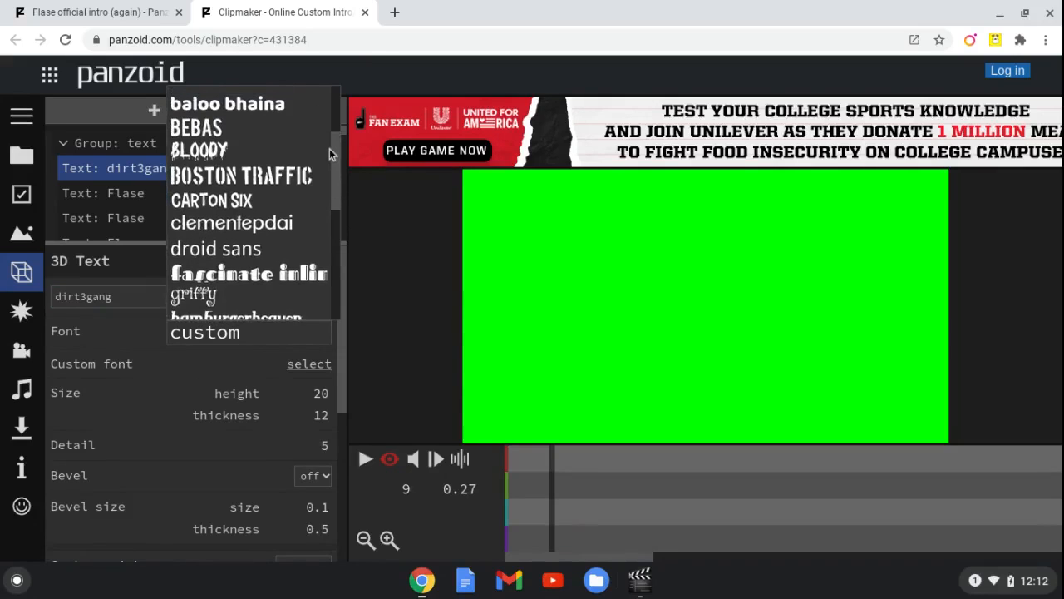
click(329, 149)
click(334, 220)
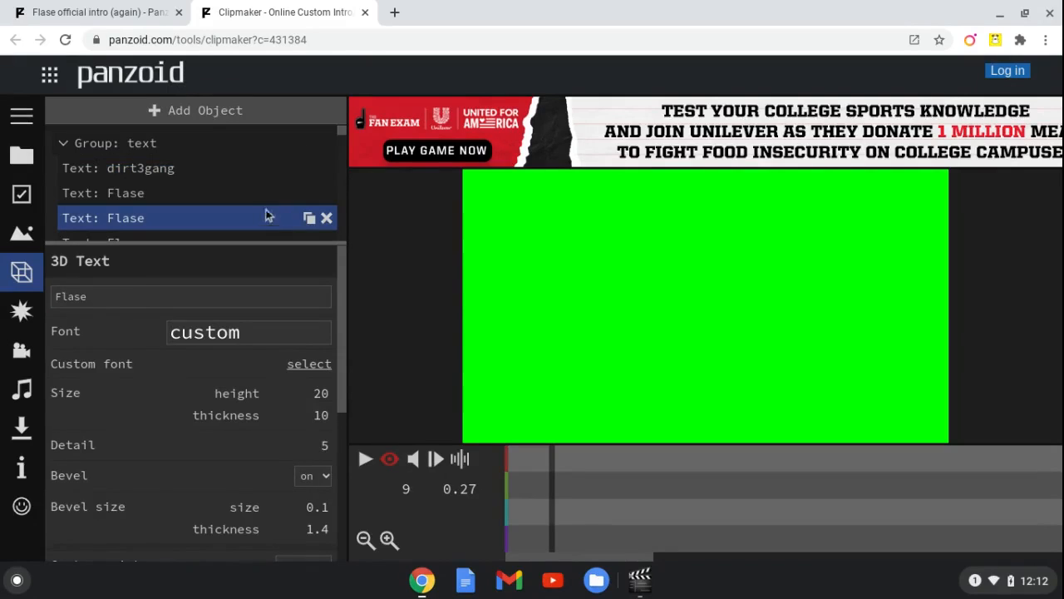
Replace the wording of the second and third text objects in the text group with "dirt3gang"
click(287, 200)
click(207, 296)
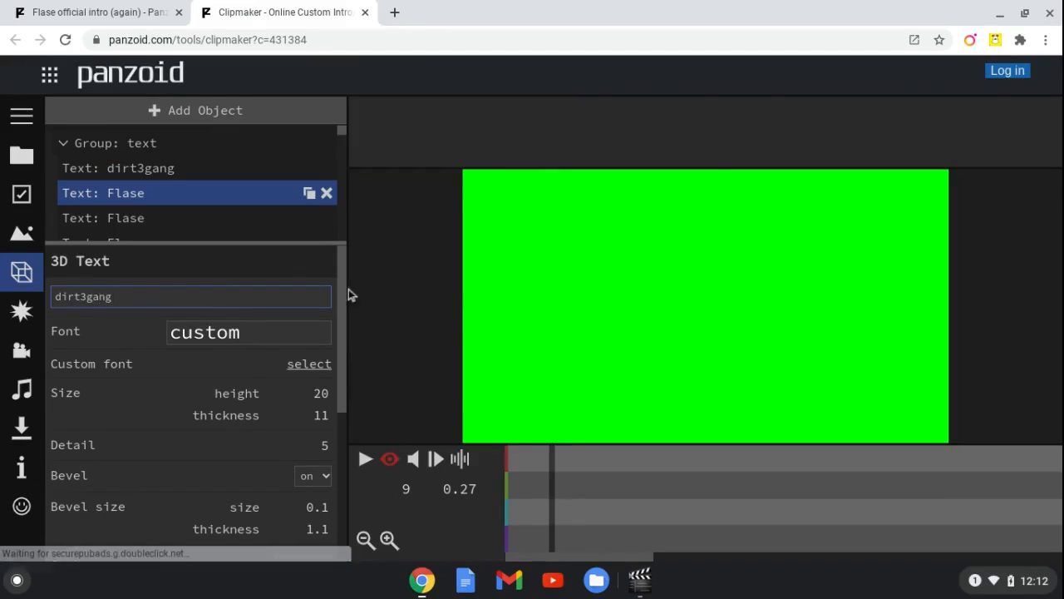
click(413, 302)
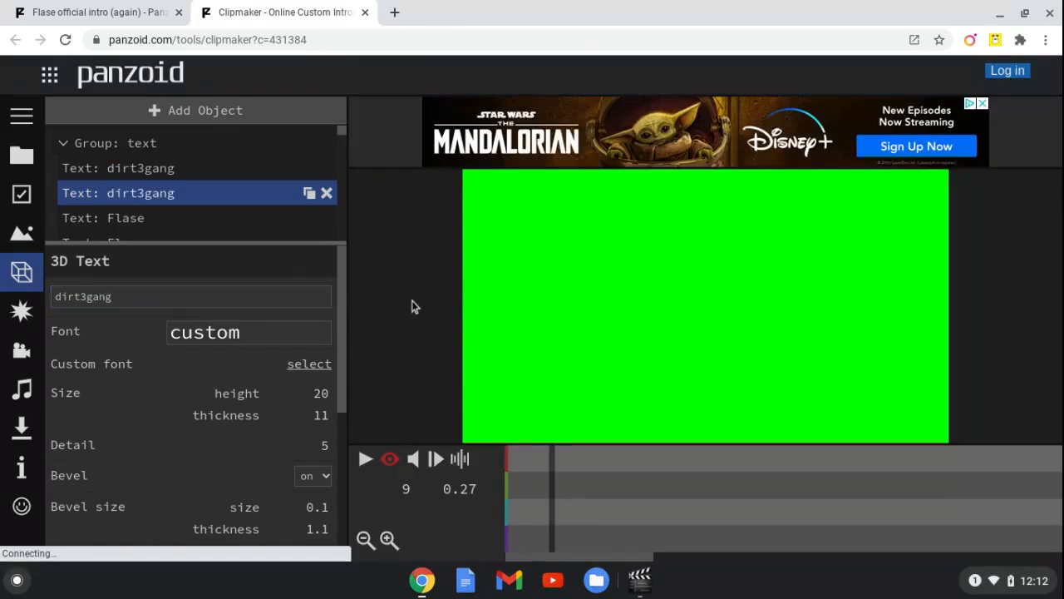
click(242, 218)
click(167, 293)
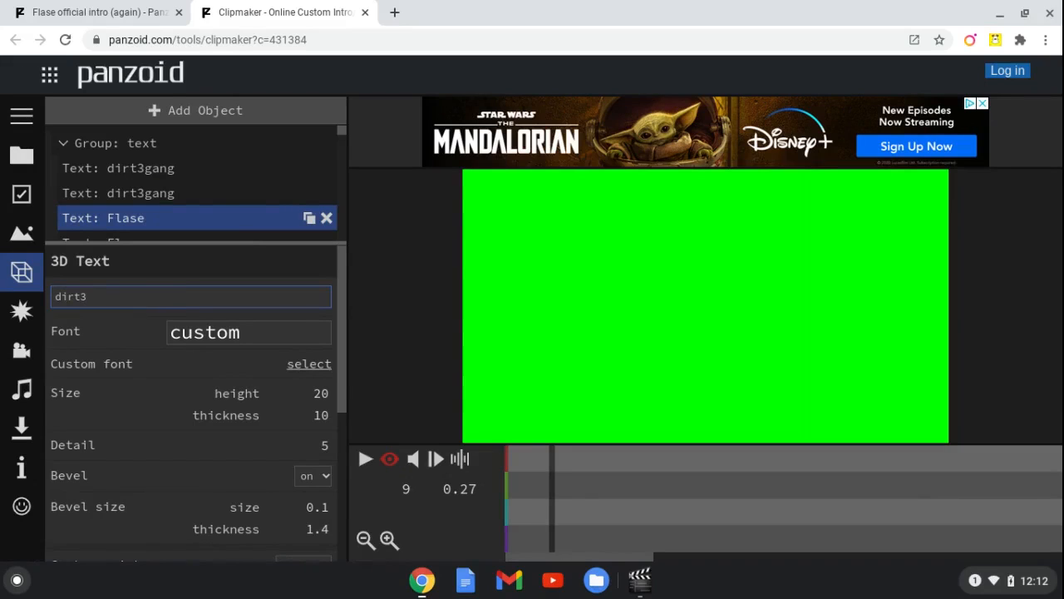
text(dirt3gang)
key(Return)
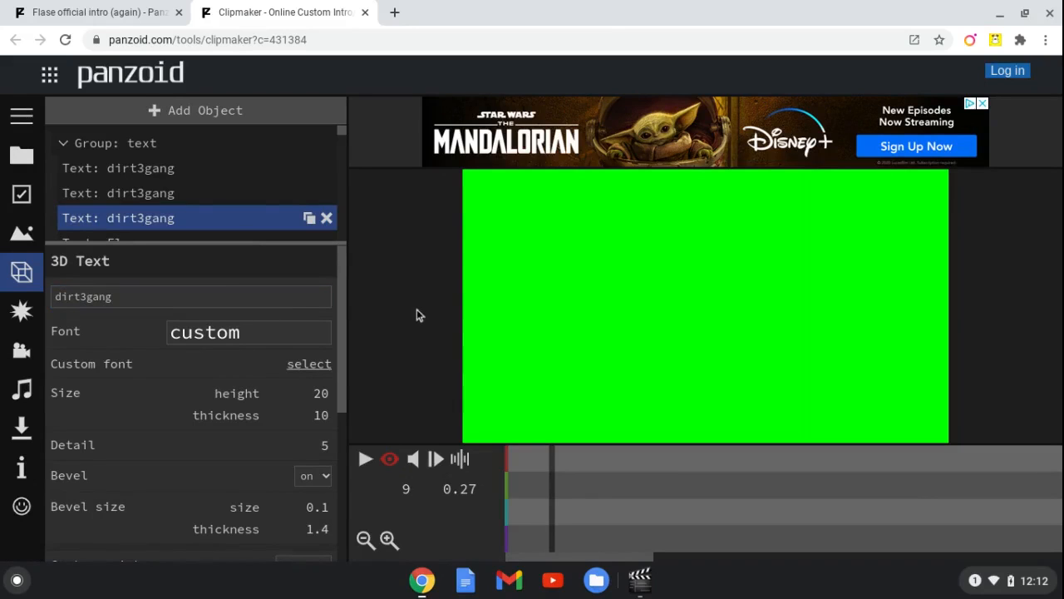
Play the edited intro, switch off the camera view to check the new text, and pause playback
click(371, 459)
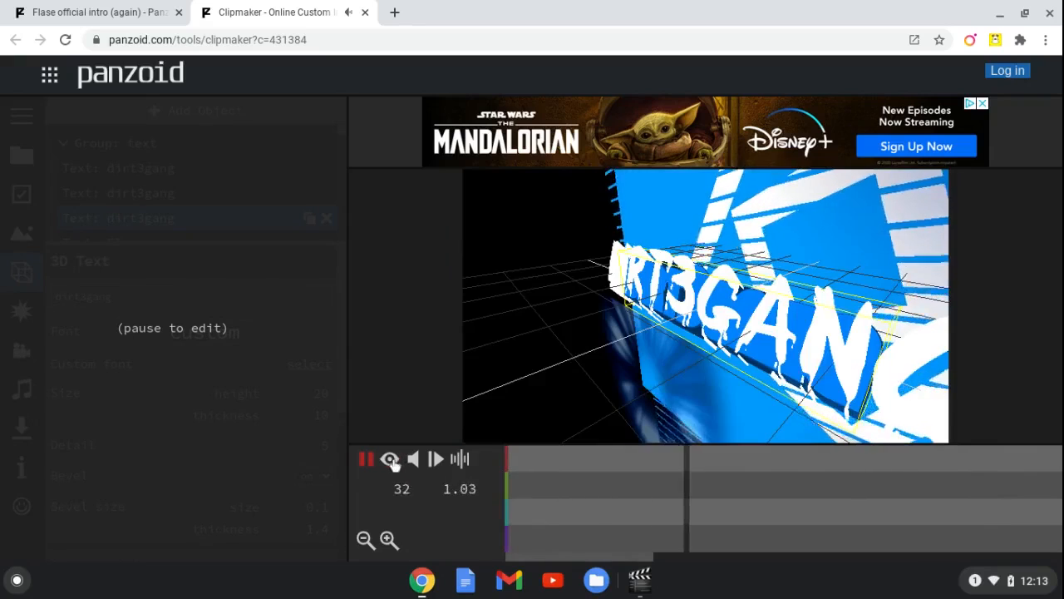
click(366, 459)
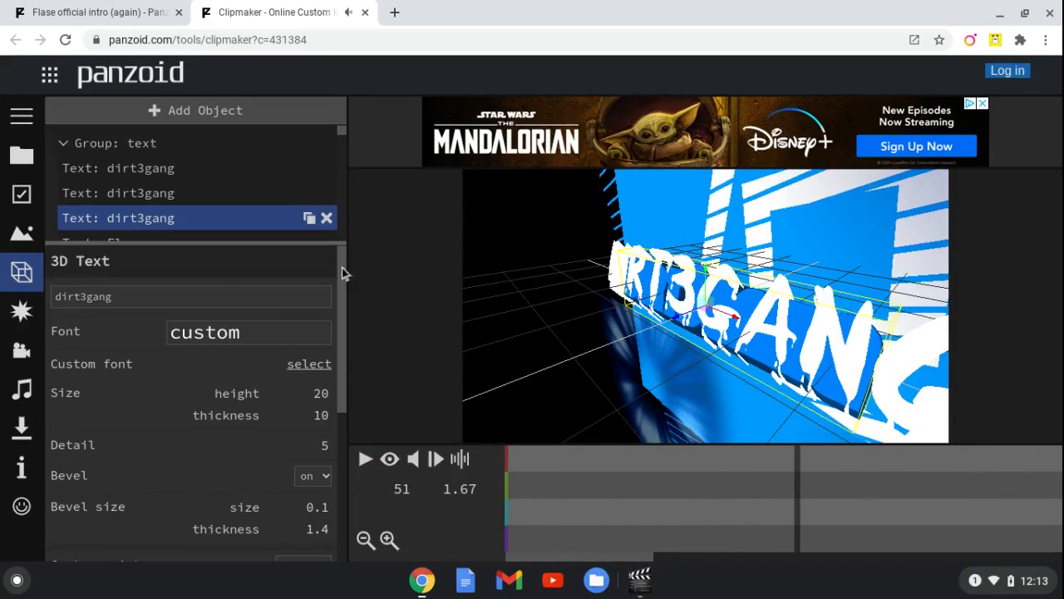
click(23, 427)
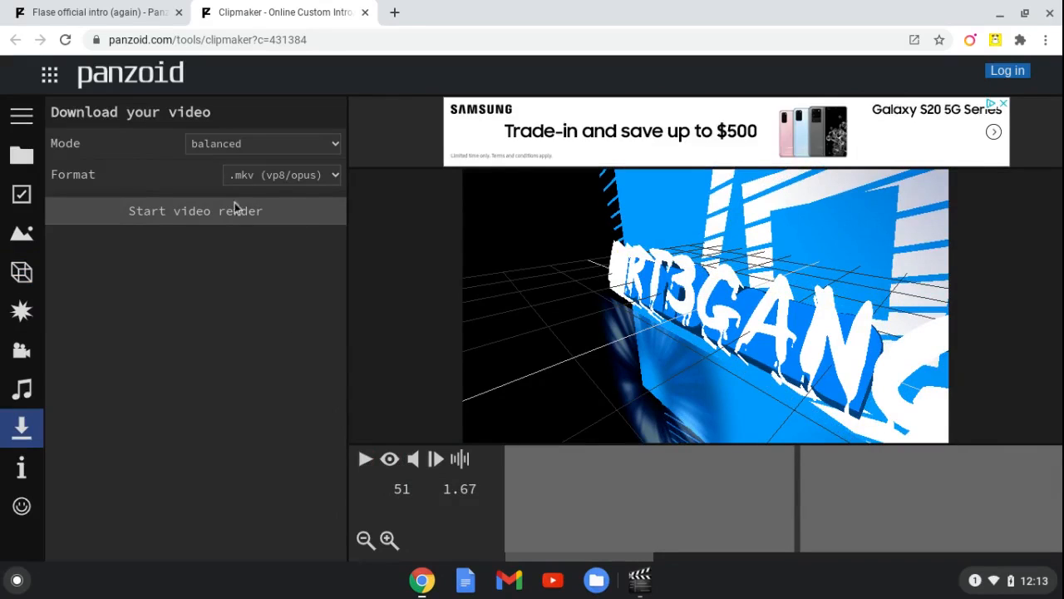
click(33, 157)
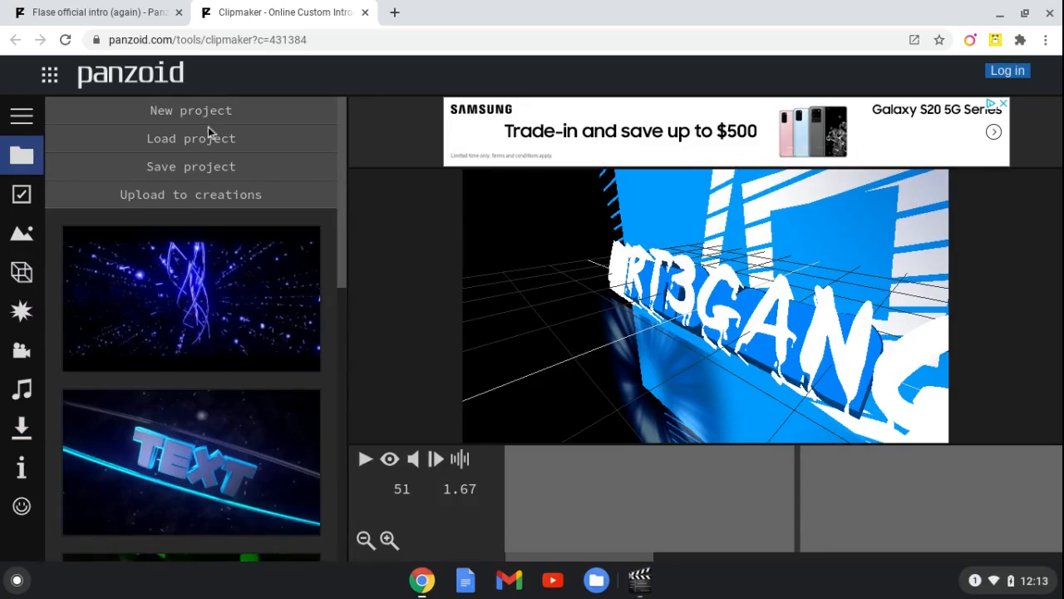
click(231, 148)
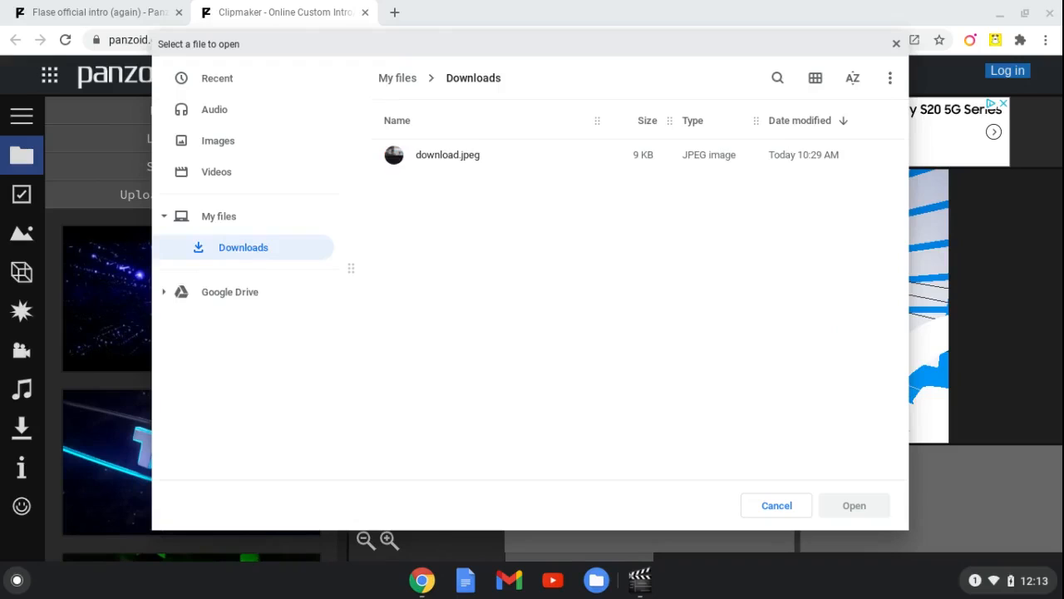
click(314, 211)
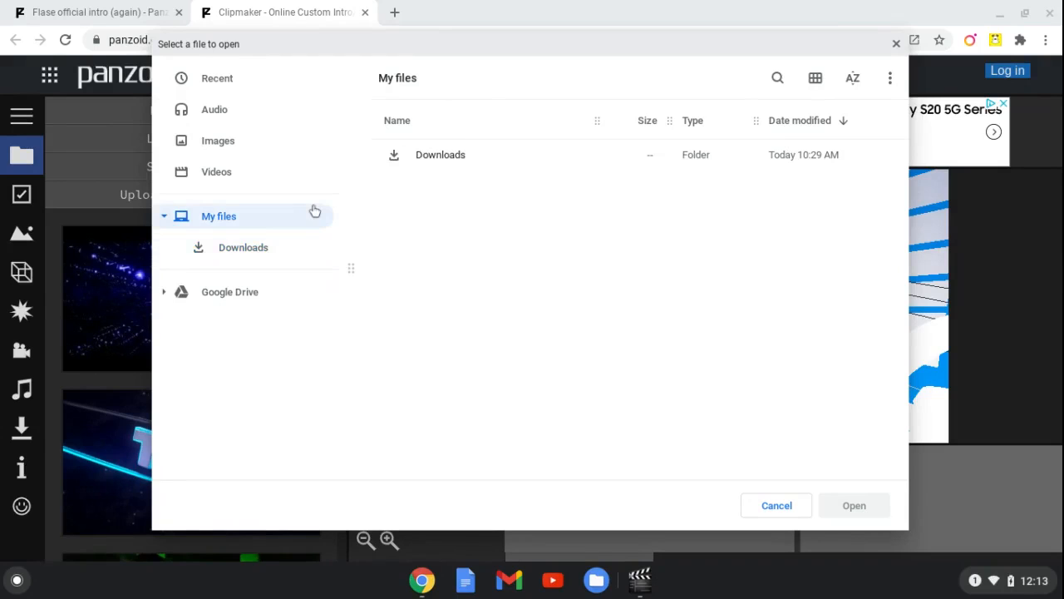
click(486, 155)
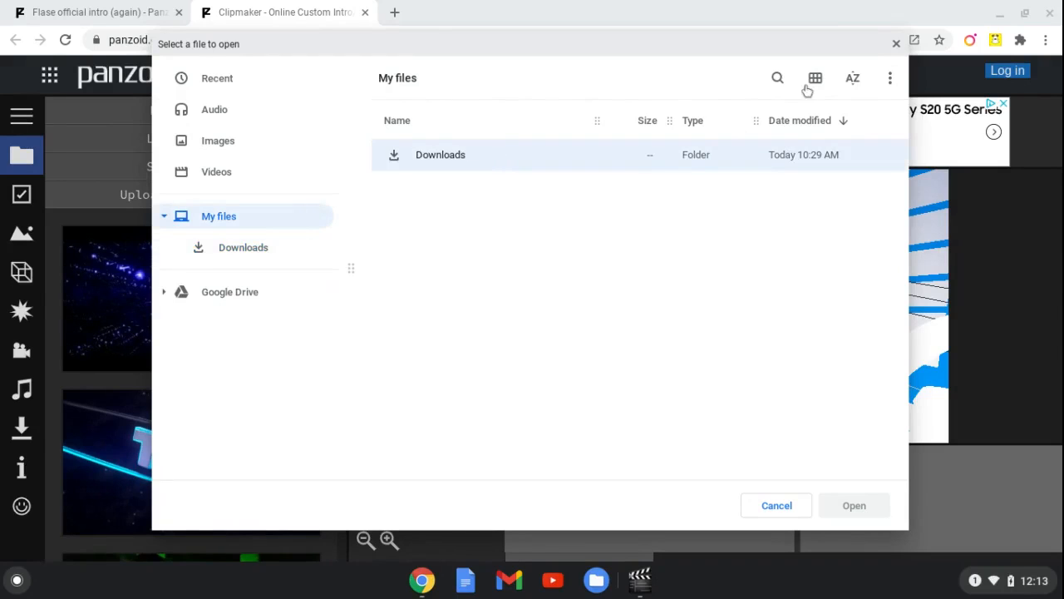
click(896, 43)
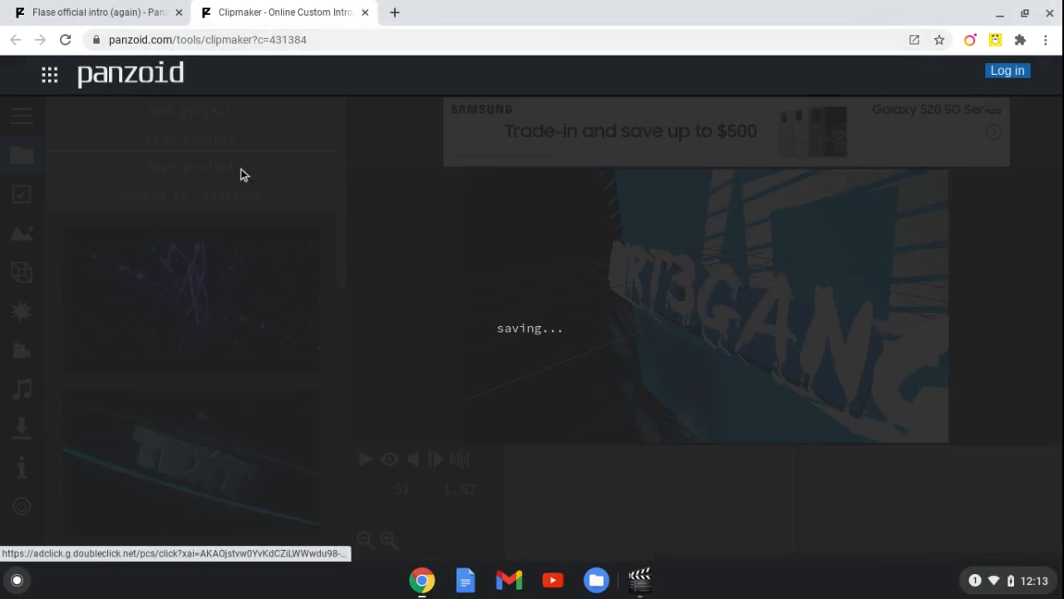
Save the project, allow the site to store files, download the project file and show it in its folder
click(241, 169)
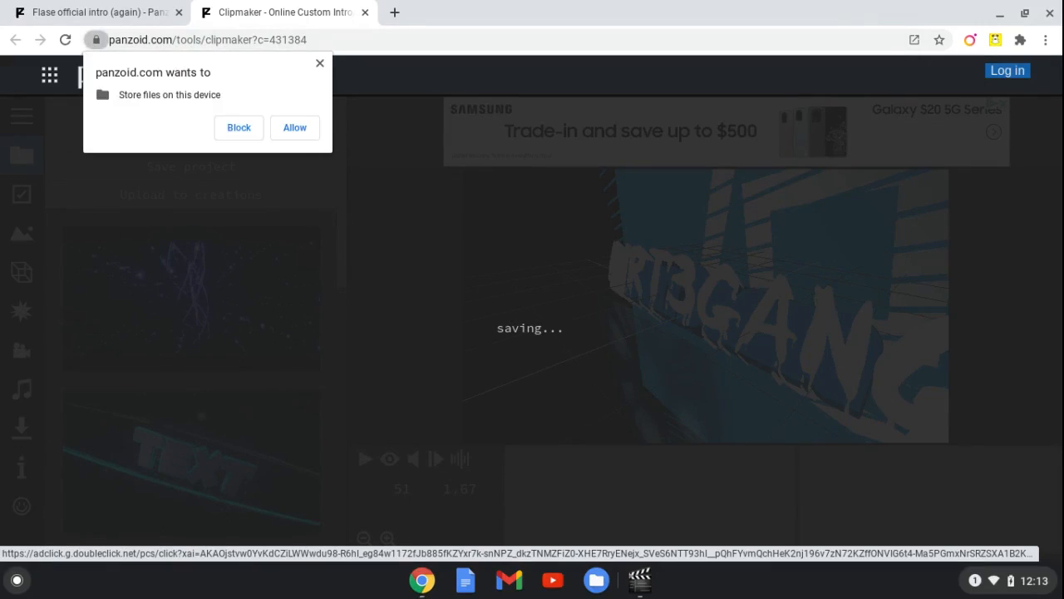
click(295, 130)
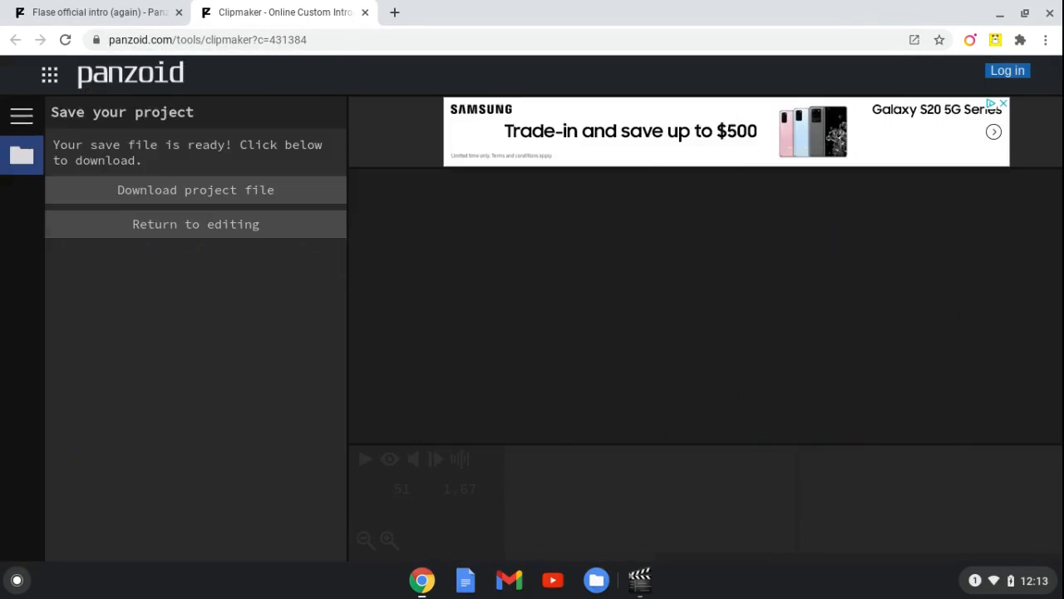
click(291, 191)
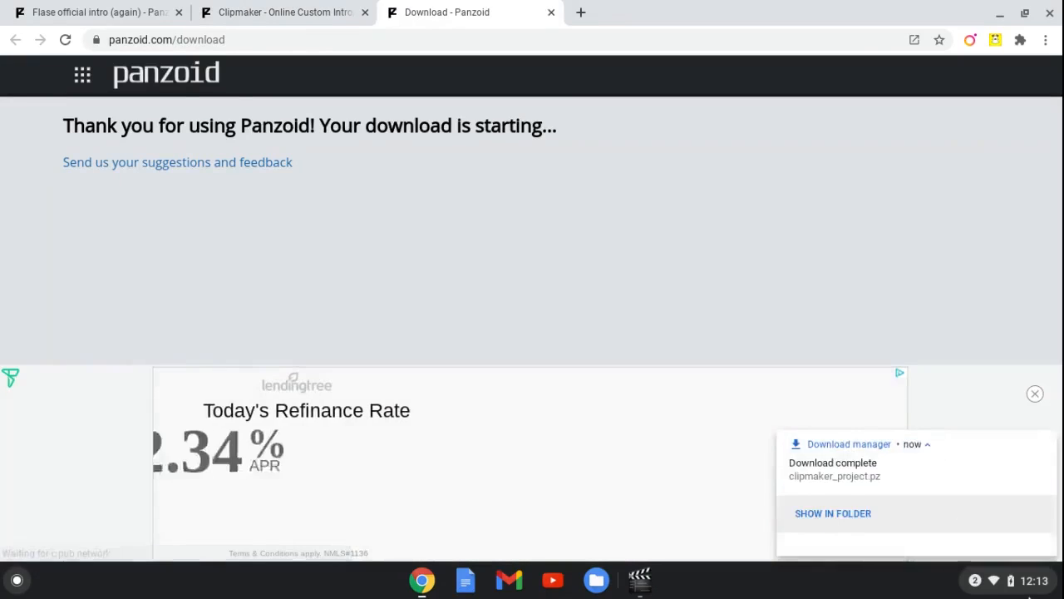
click(859, 536)
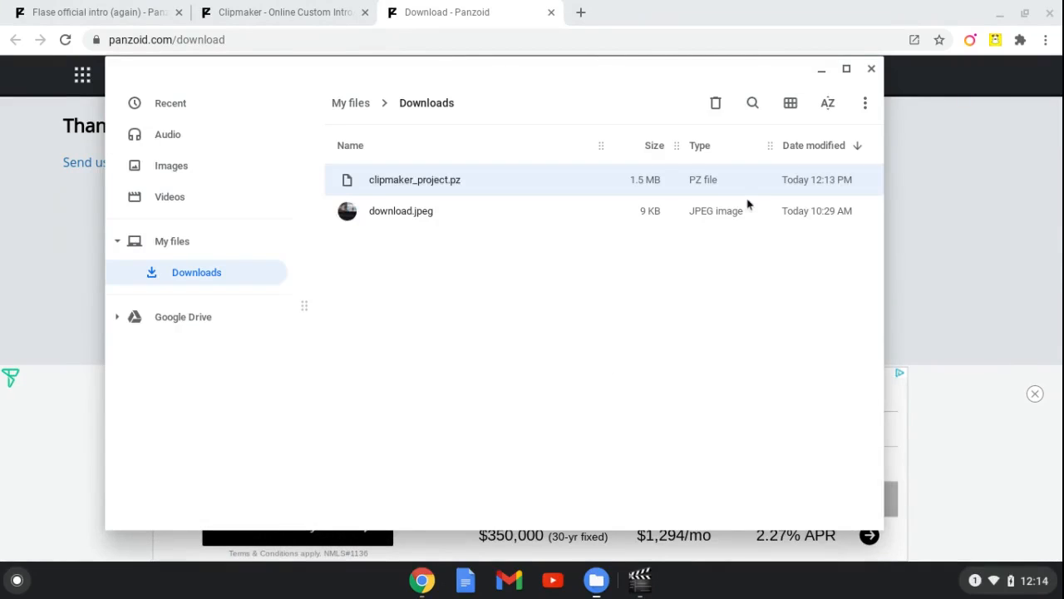
Return from the Downloads folder to the "Flase official intro (again)" creation page on Panzoid
click(347, 10)
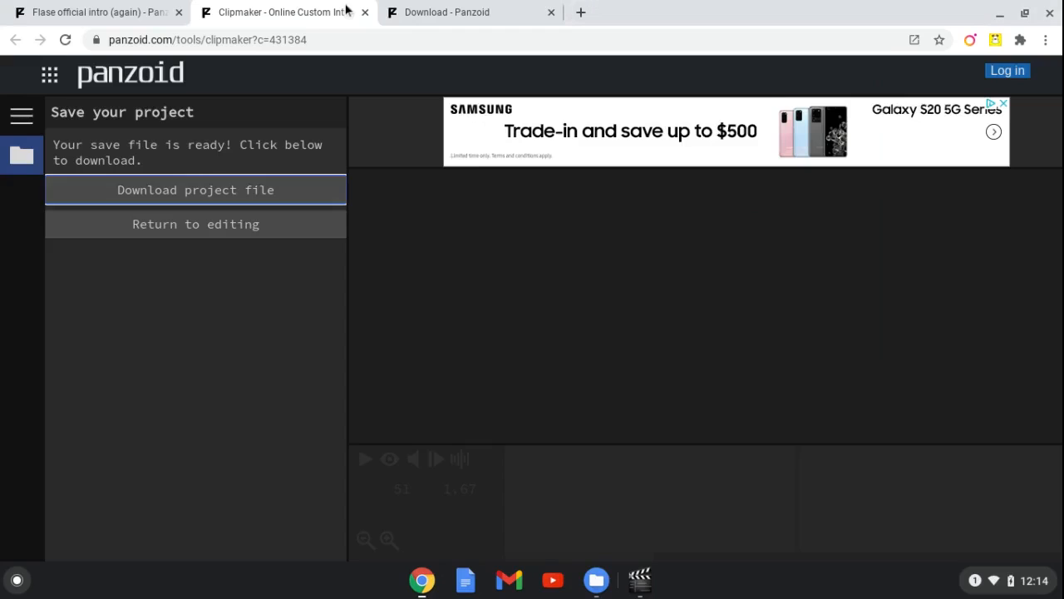
click(12, 122)
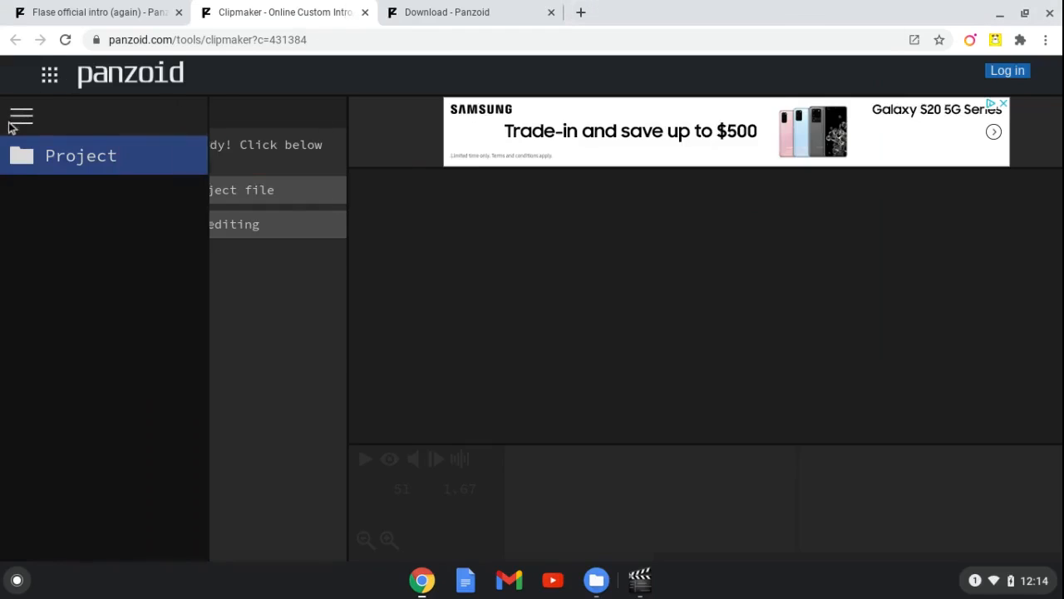
click(50, 10)
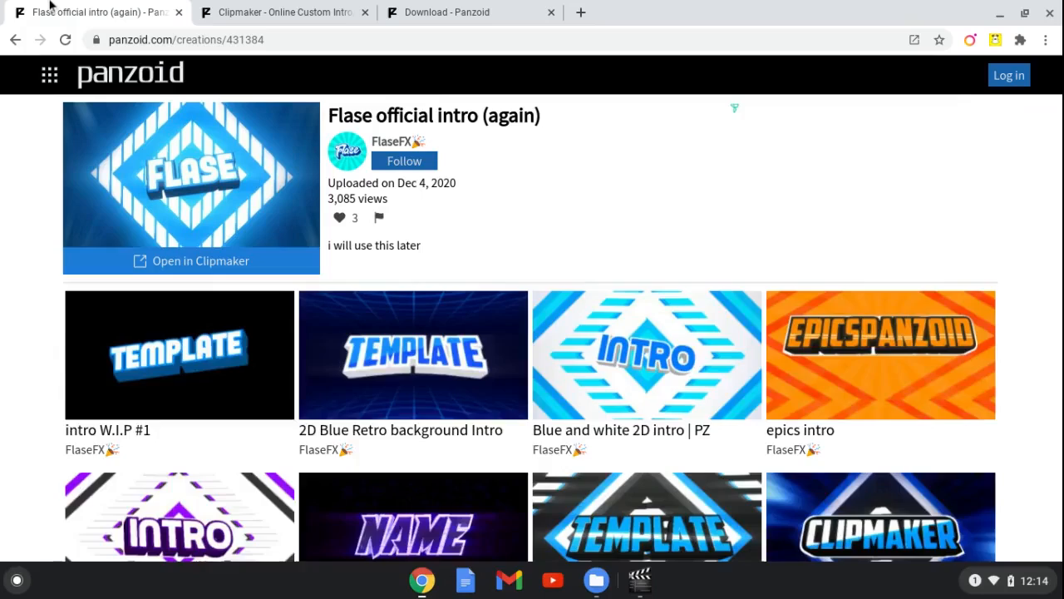
Return to editing the project in Clipmaker and start rendering the intro as a video in balanced mode and .mkv format
click(283, 11)
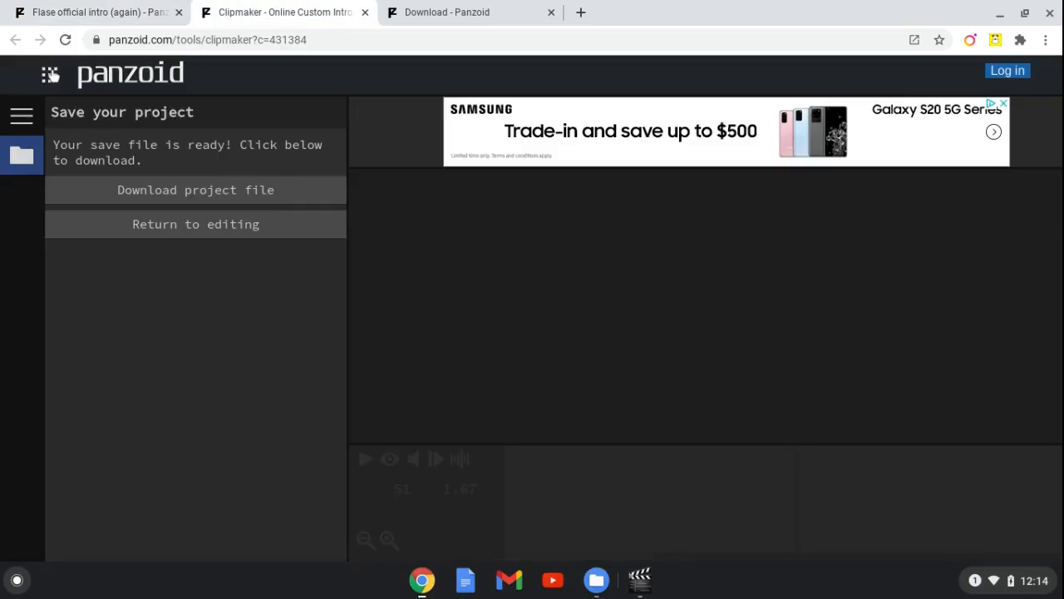
click(404, 10)
click(319, 10)
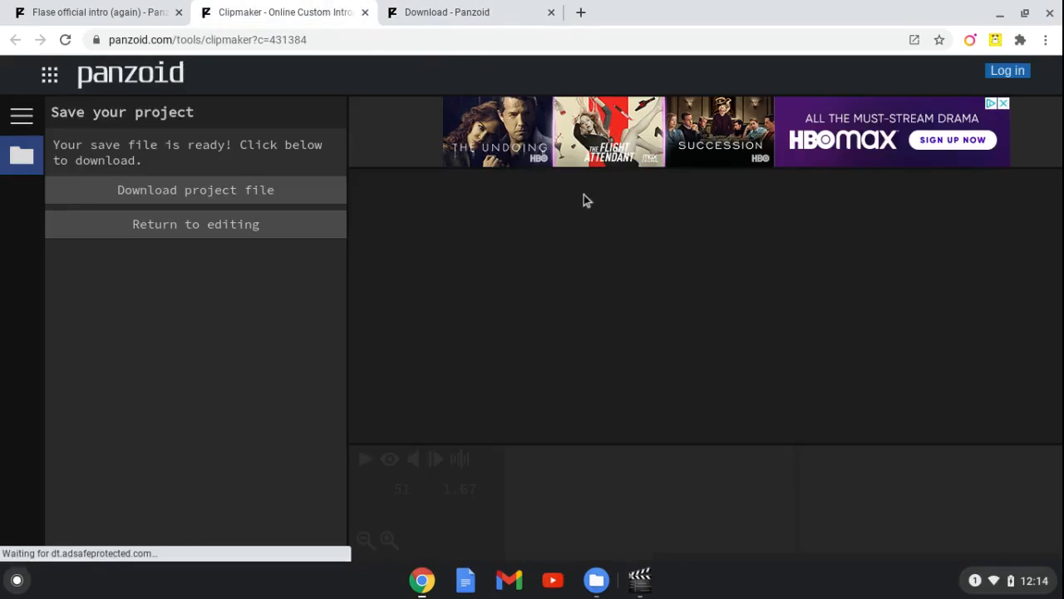
click(221, 218)
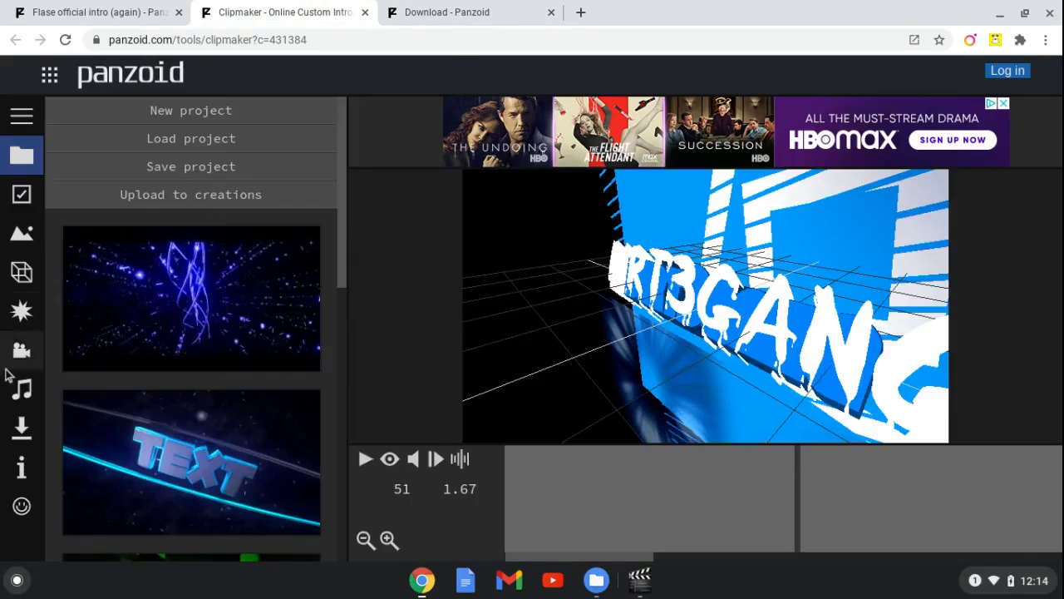
click(18, 422)
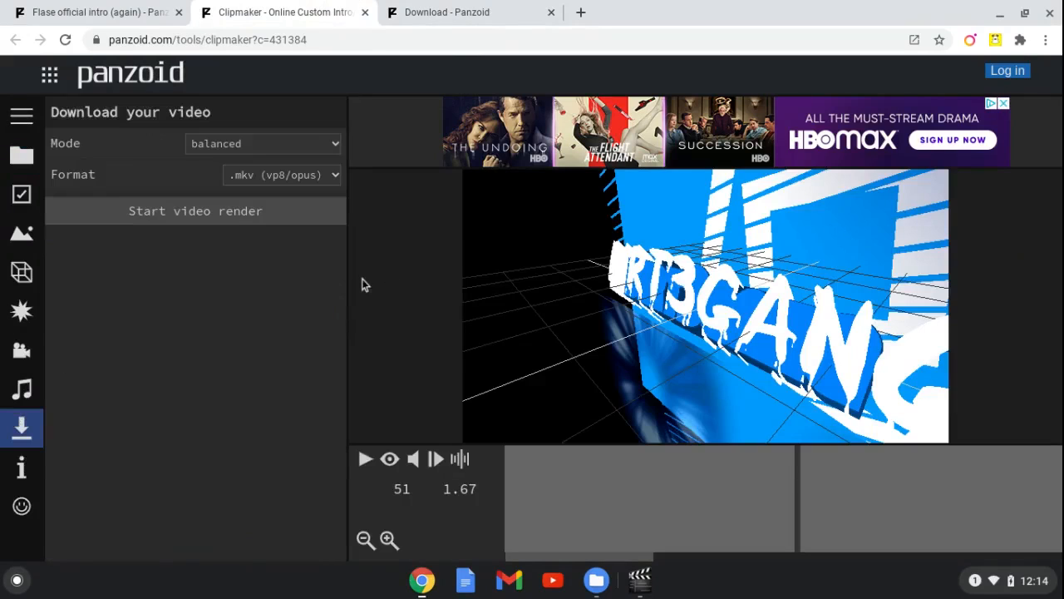
click(245, 210)
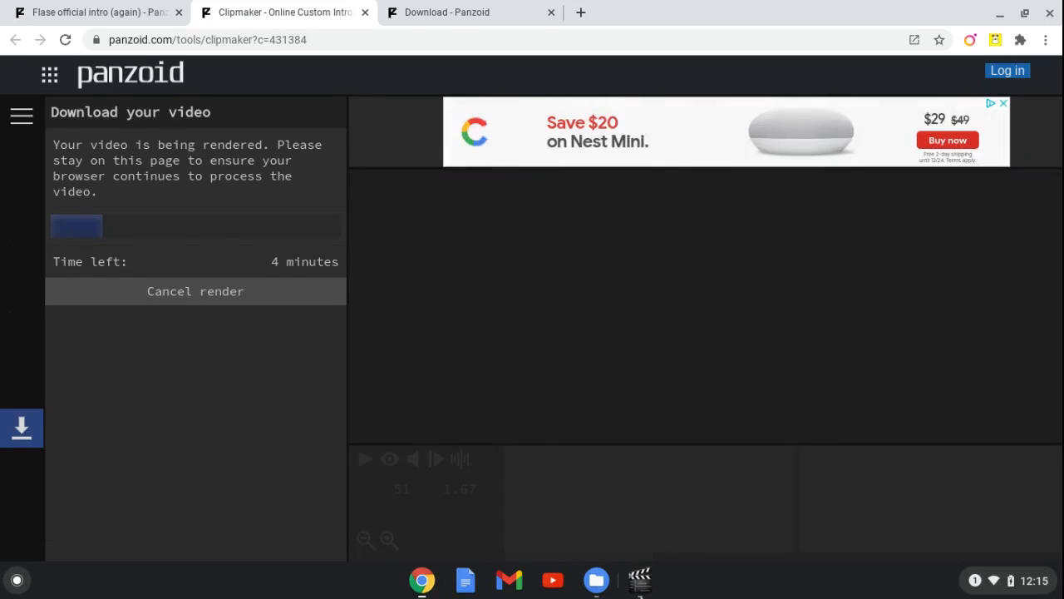
click(640, 580)
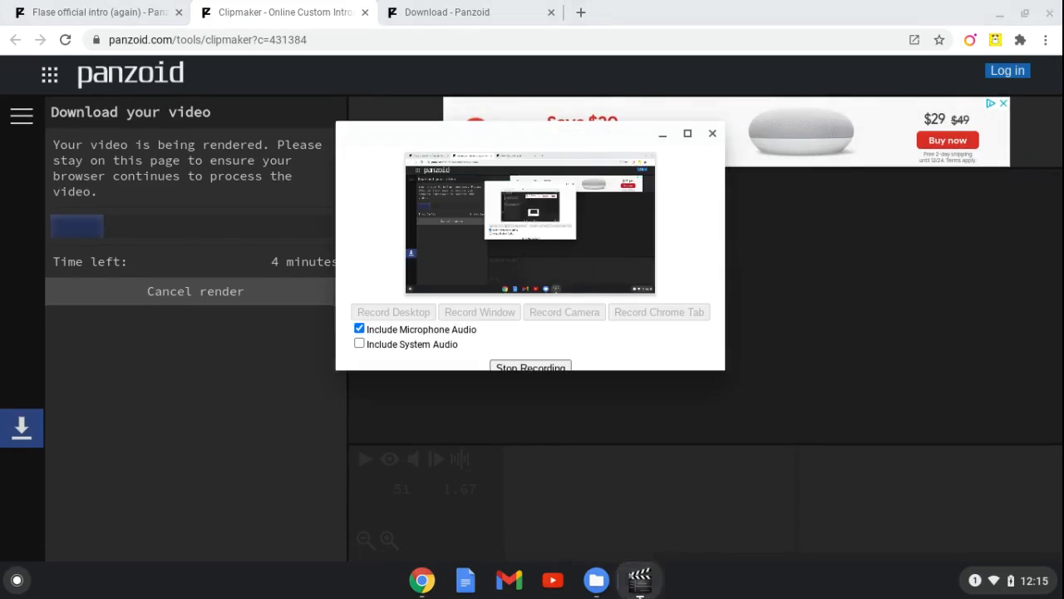
click(550, 368)
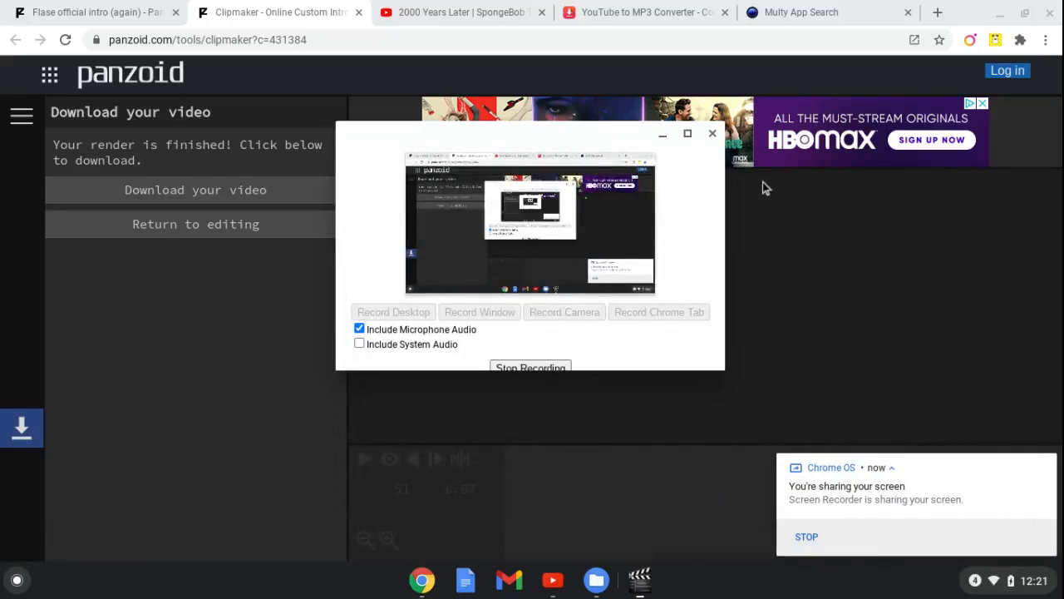
click(663, 133)
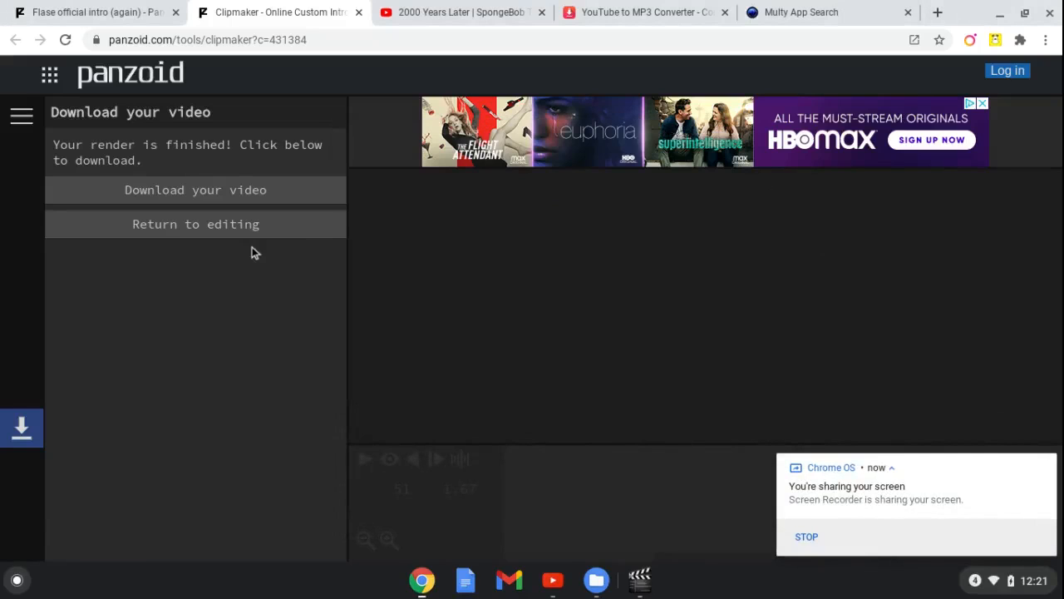
Download the rendered intro video and show it in its folder
click(240, 192)
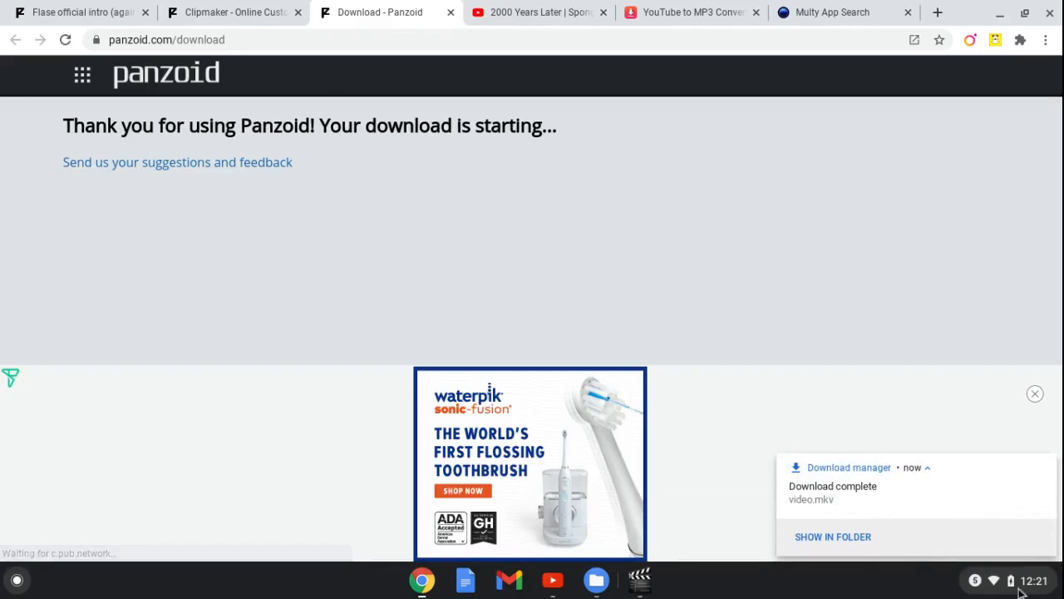
click(833, 537)
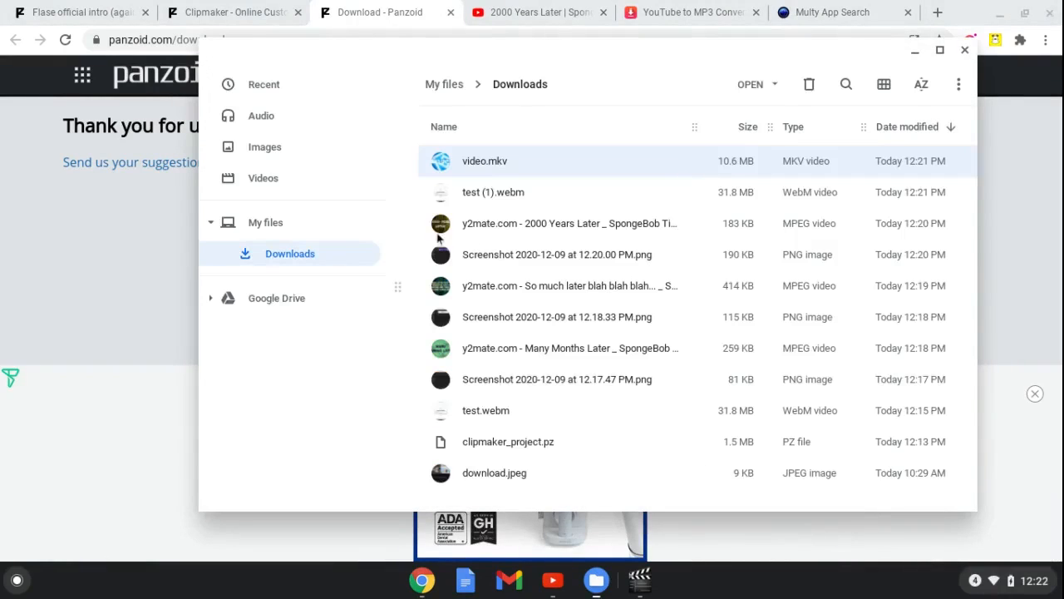
Bring up the choice of apps for opening video.mkv
click(756, 91)
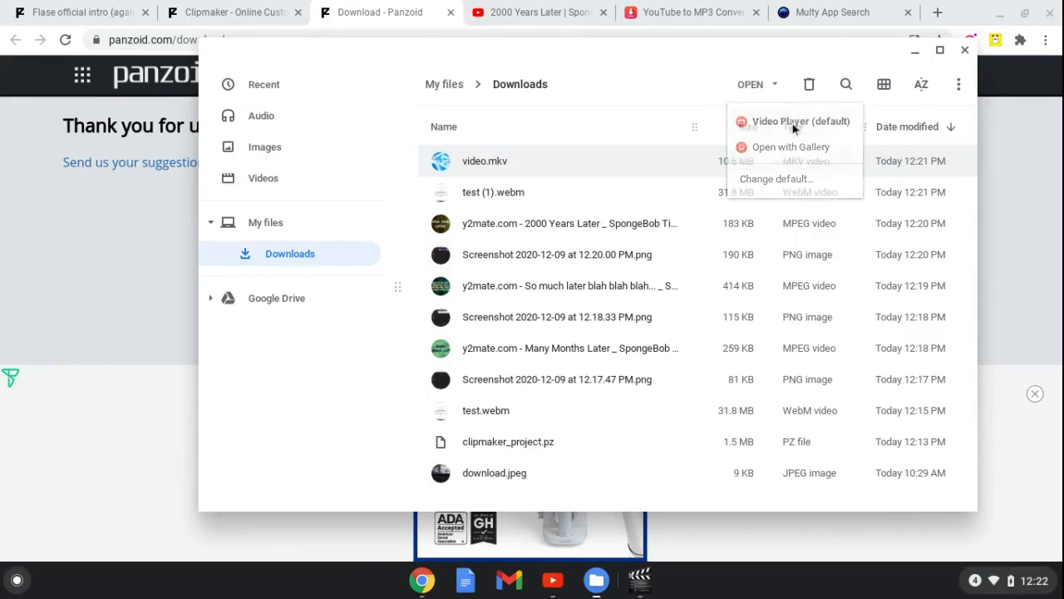